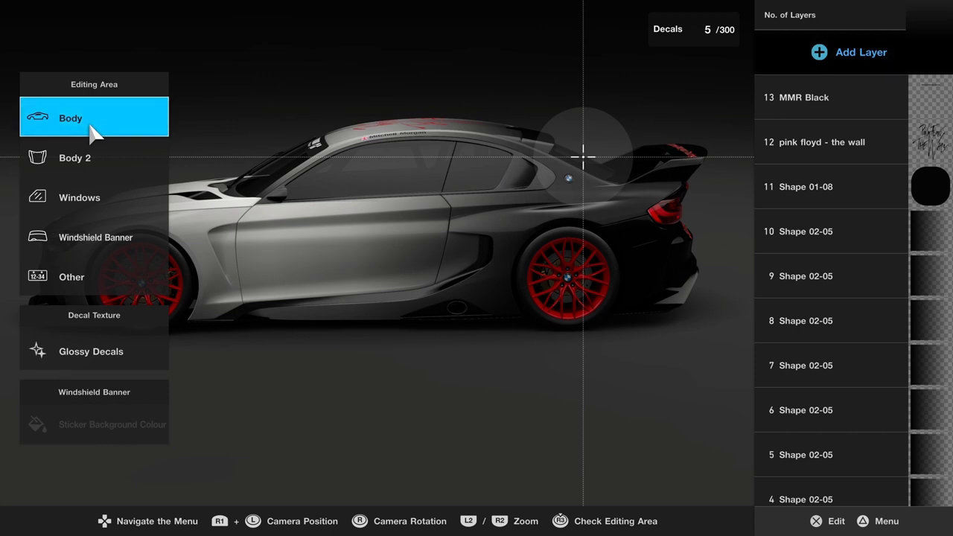
# - Check which areas of the car body accept decals
pyautogui.press('R3')
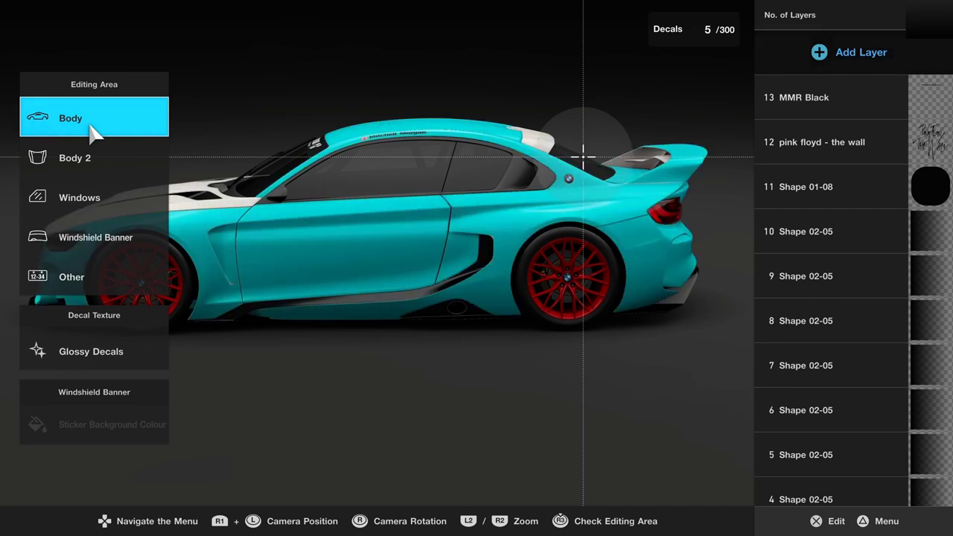
pyautogui.press('R3')
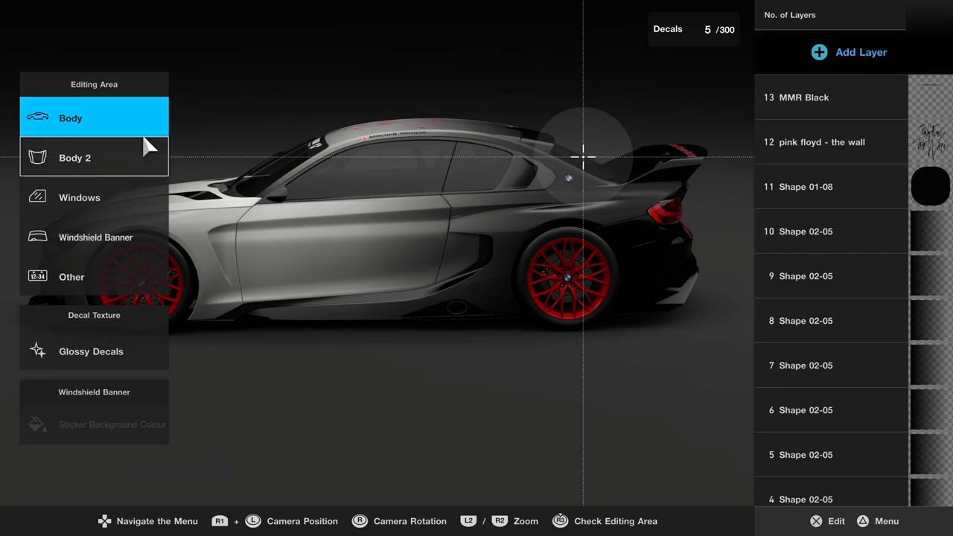
pyautogui.click(859, 61)
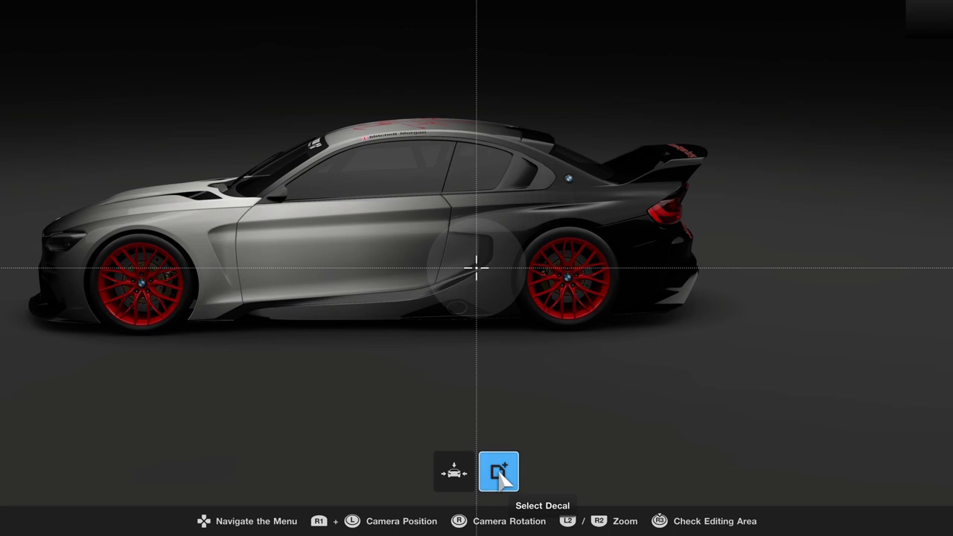
pyautogui.press('Escape')
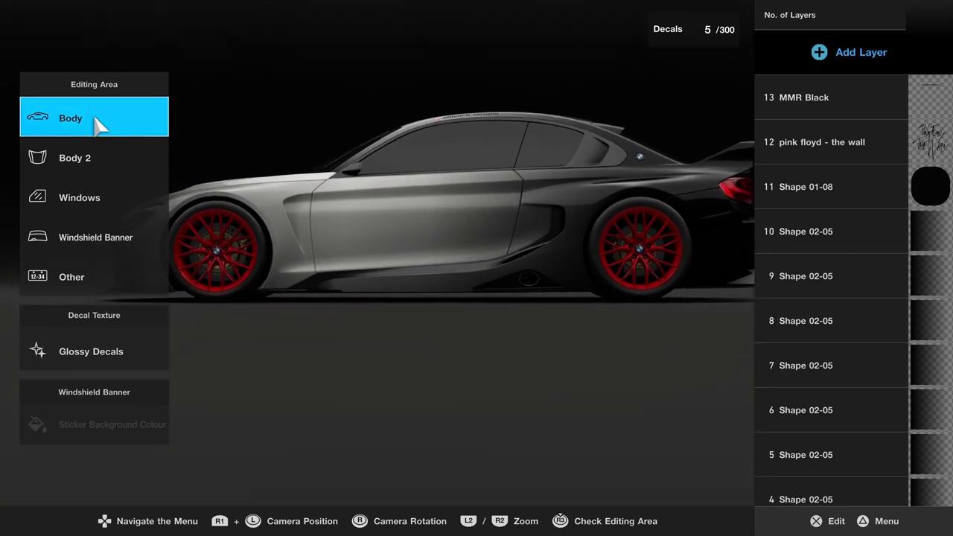
# - Add a new body layer using the black-and-red GT OMEGA decal from the decal collection
pyautogui.click(805, 57)
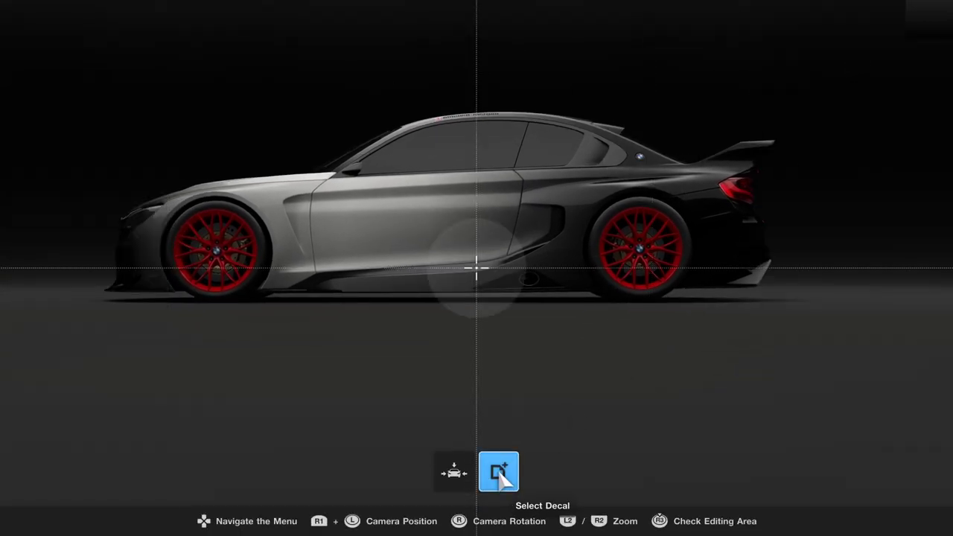
pyautogui.click(500, 476)
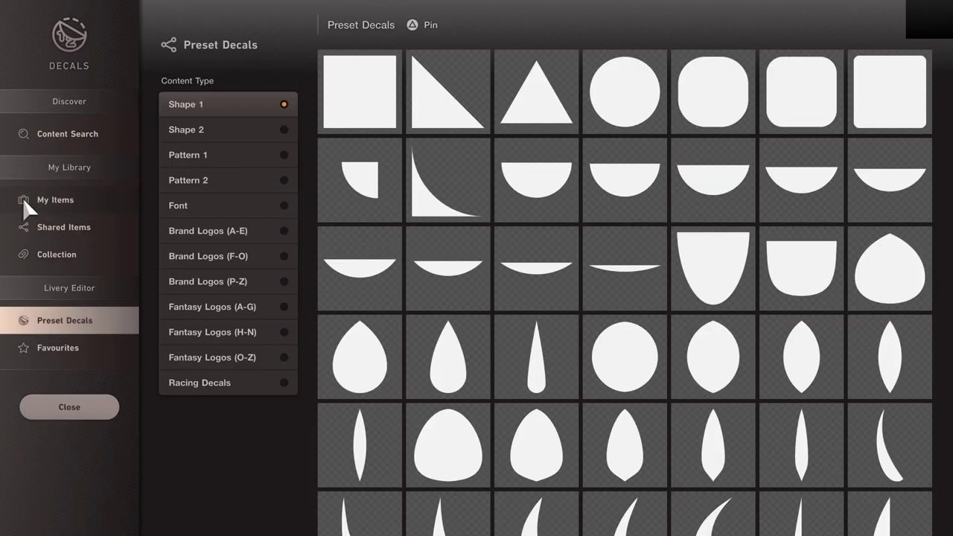
pyautogui.click(26, 257)
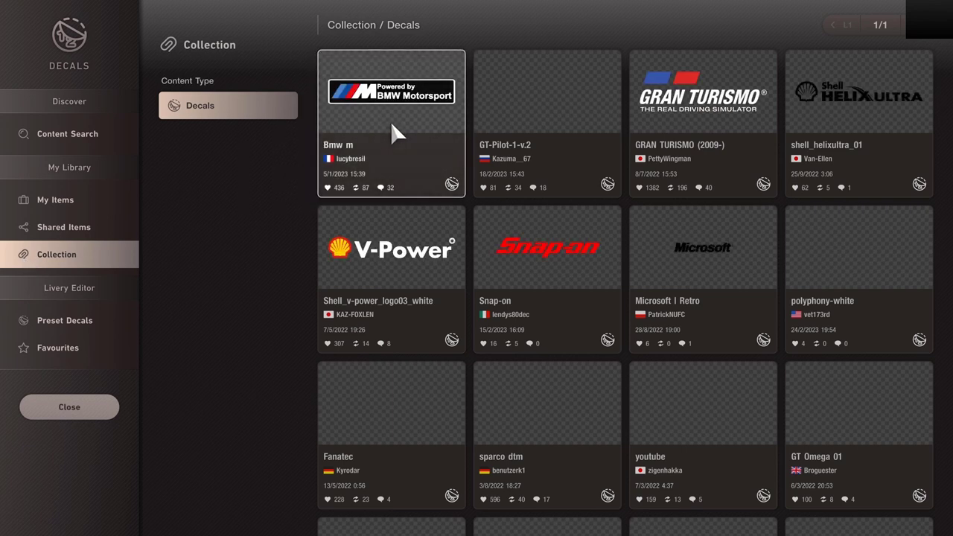
pyautogui.press('Down')
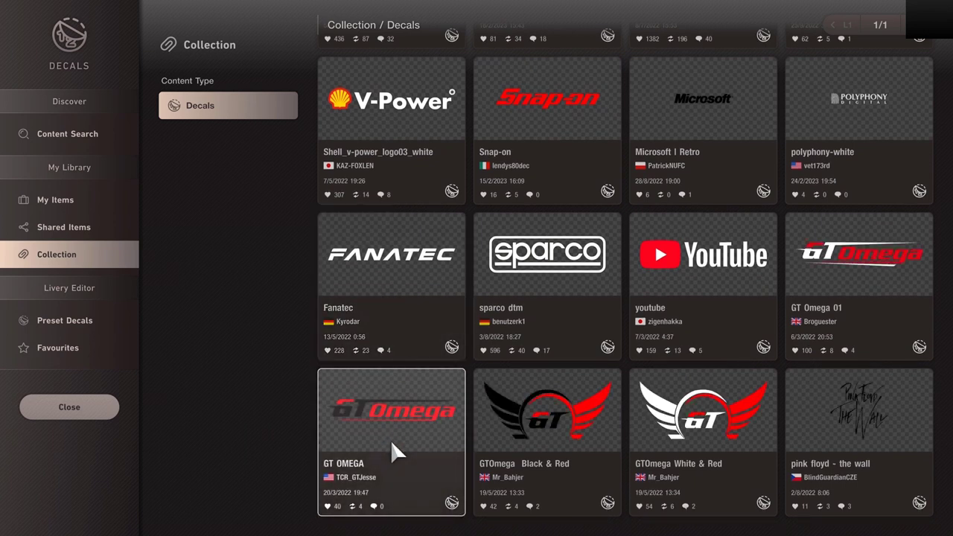
pyautogui.click(334, 391)
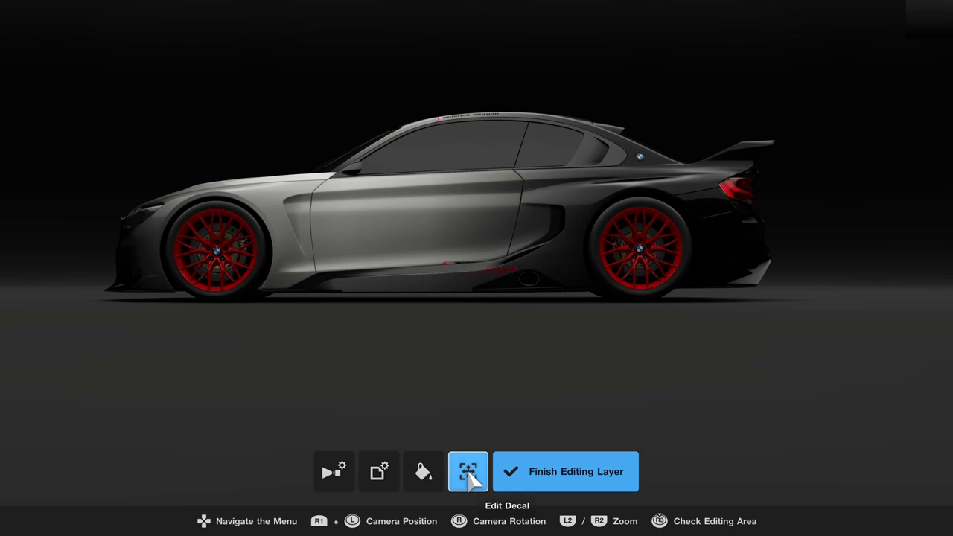
# - Enlarge the GT Omega decal to 149% in both directions and place it across the door
pyautogui.click(467, 471)
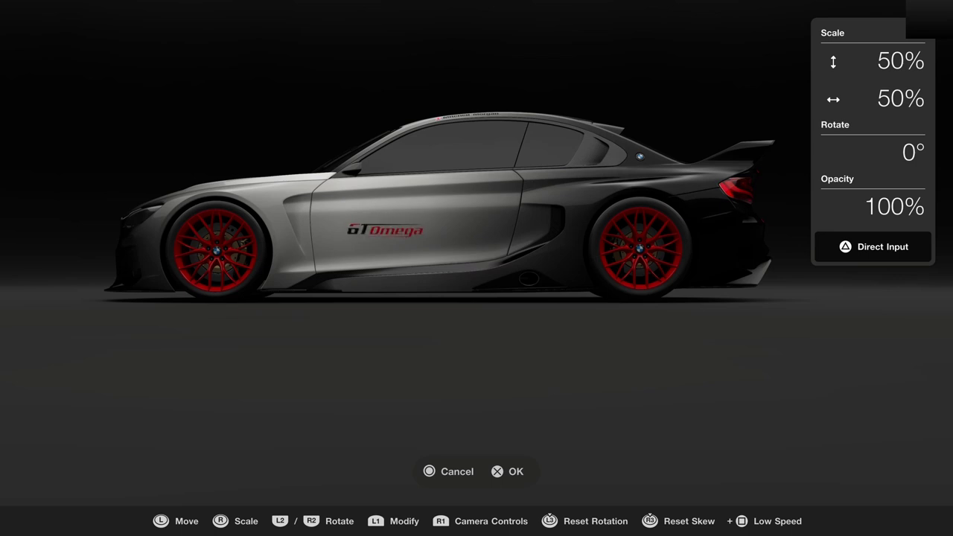
pyautogui.press('Up')
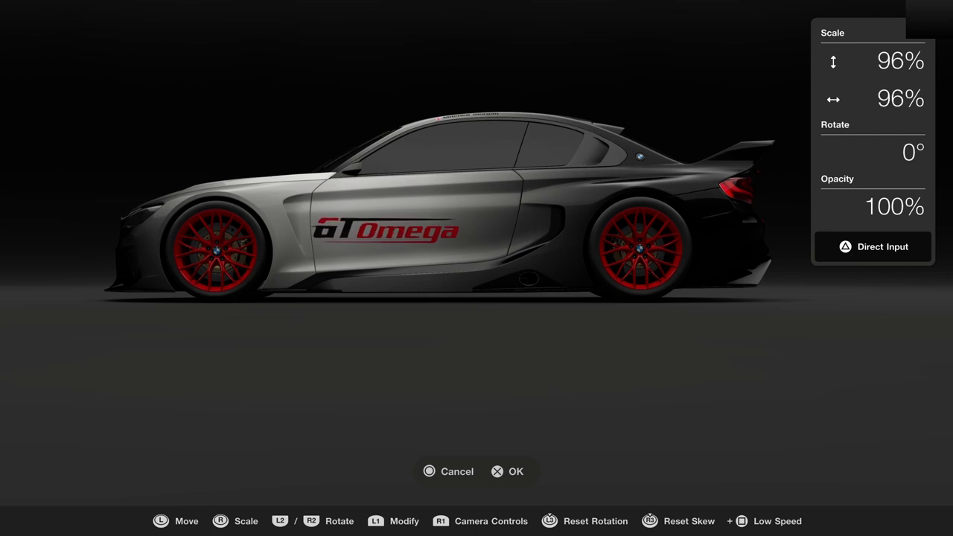
pyautogui.press('Up')
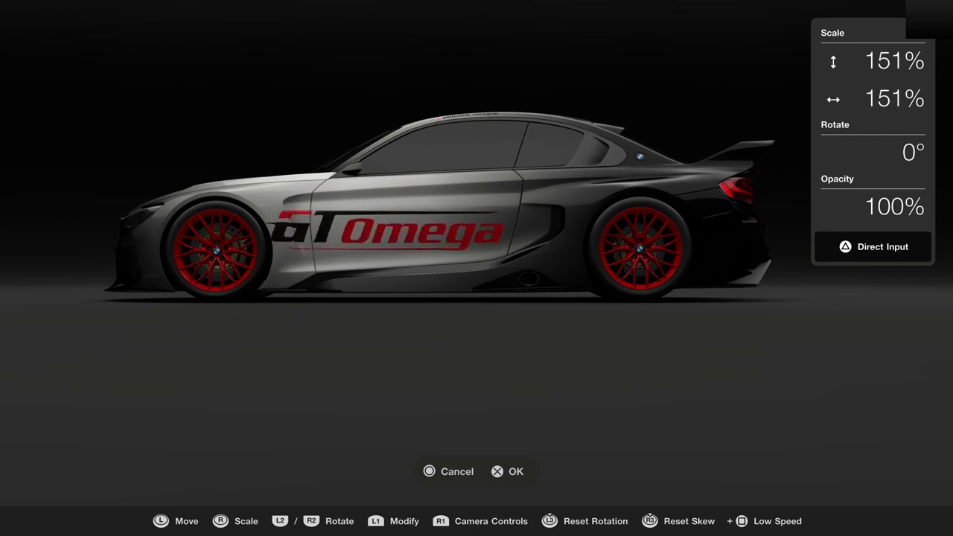
pyautogui.press('Right')
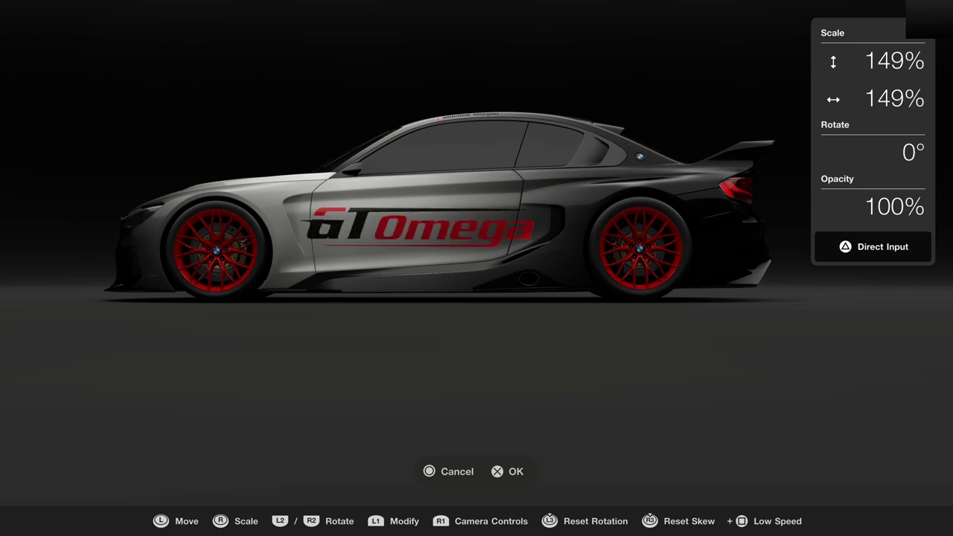
# - Rotate the GT Omega door decal to 358° and accept the placement
pyautogui.press('R2')
pyautogui.press('Left')
pyautogui.press('Left')
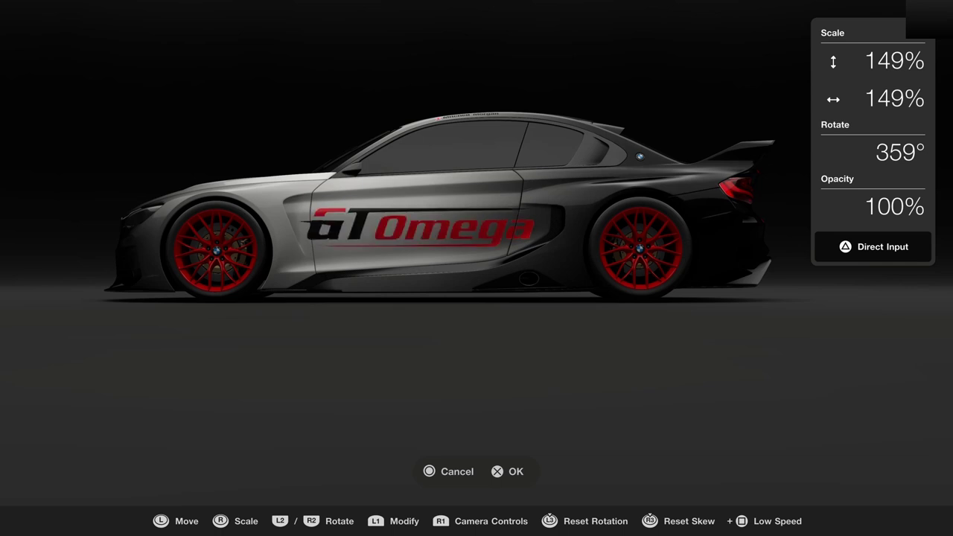
pyautogui.press('Left')
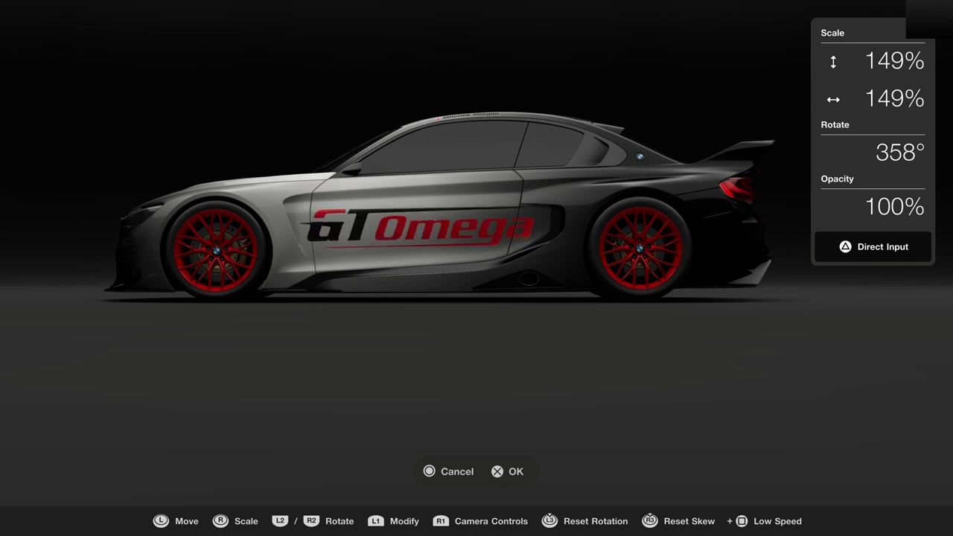
pyautogui.press('Return')
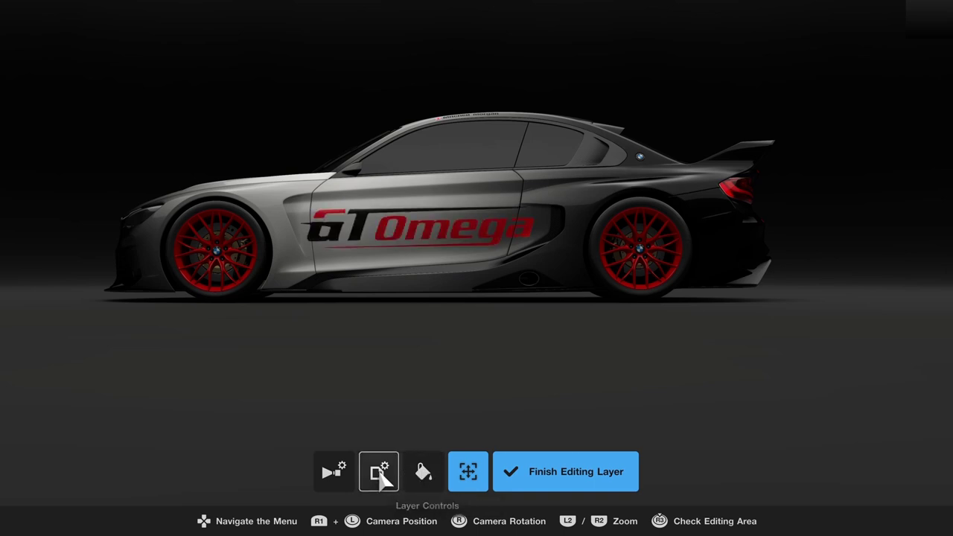
# - Try duplicating the GT Omega decal symmetrically onto the other side of the car
pyautogui.click(380, 469)
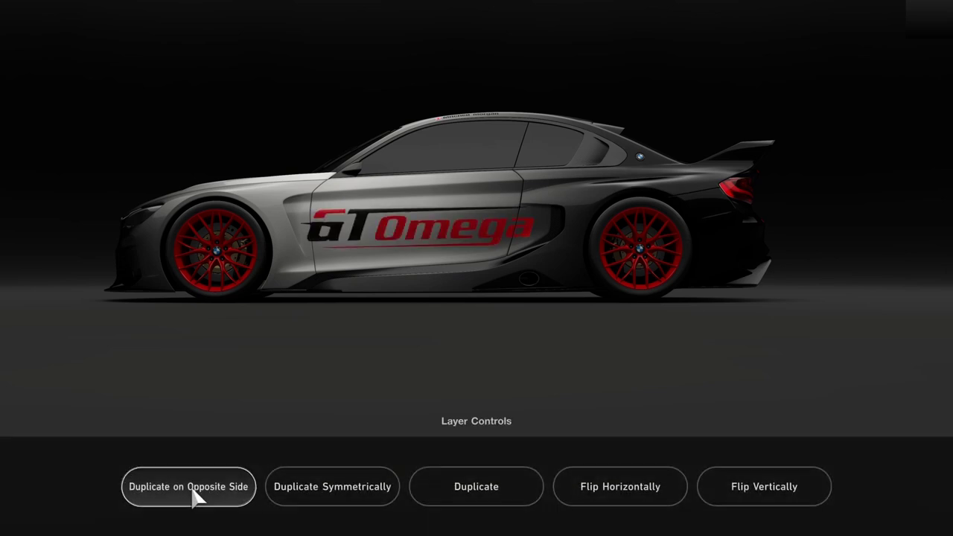
pyautogui.click(334, 488)
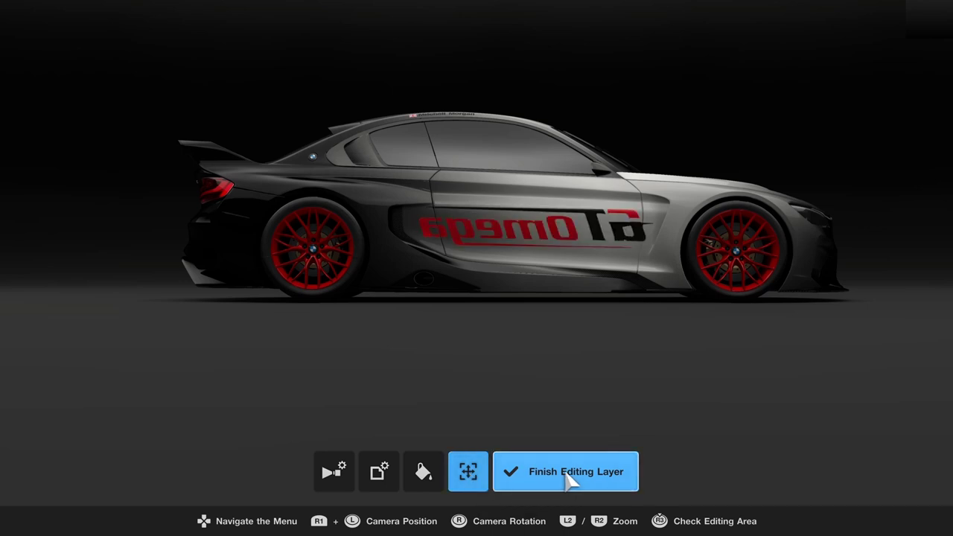
pyautogui.click(570, 480)
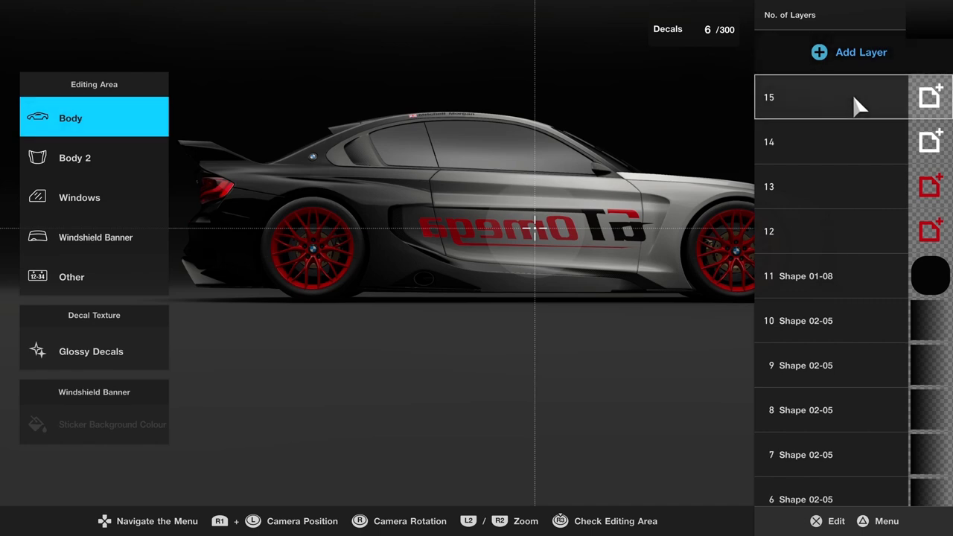
# - Delete the mirrored GT Omega copy in layer 15
pyautogui.click(853, 103)
pyautogui.click(779, 129)
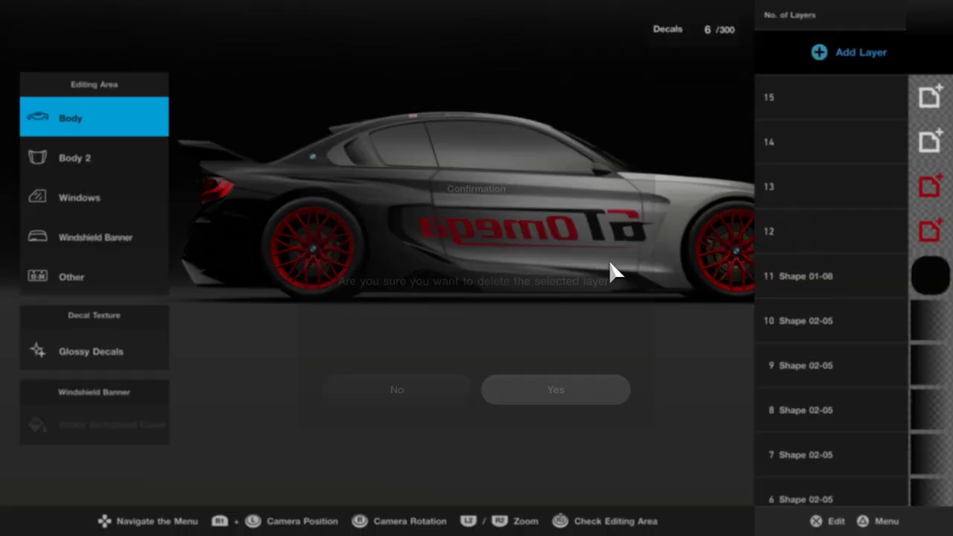
pyautogui.click(492, 365)
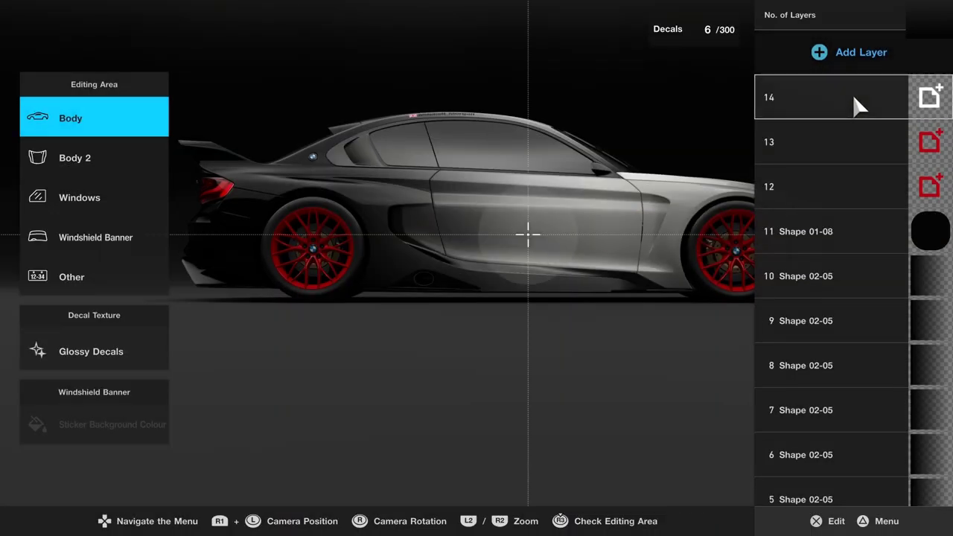
# - Duplicate the GT Omega decal of layer 14 on the opposite side with readable lettering and finish the layer
pyautogui.press('Right')
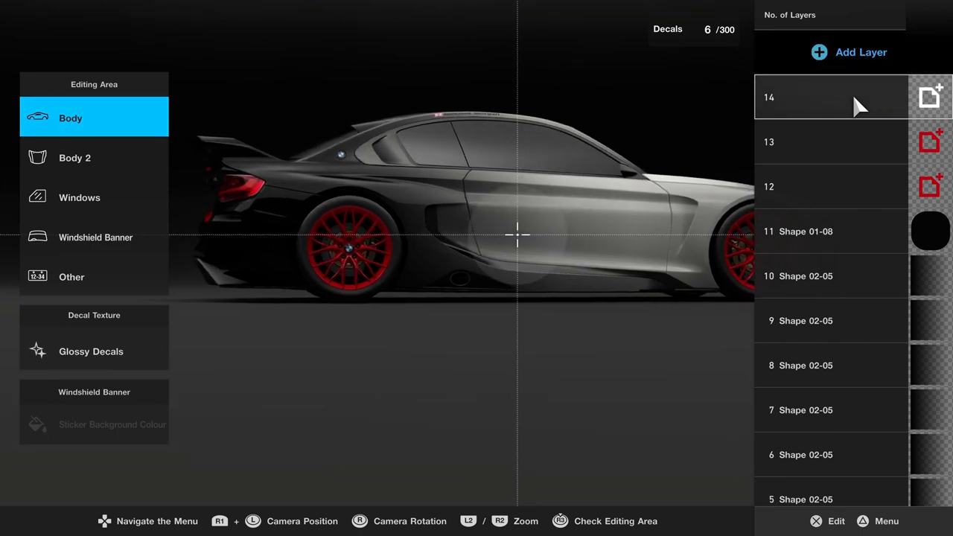
pyautogui.press('Left')
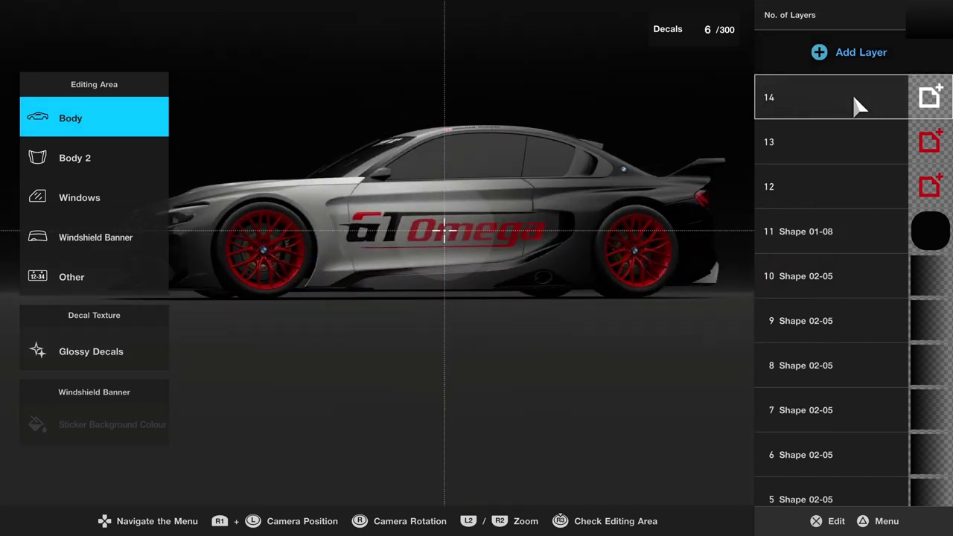
pyautogui.click(855, 104)
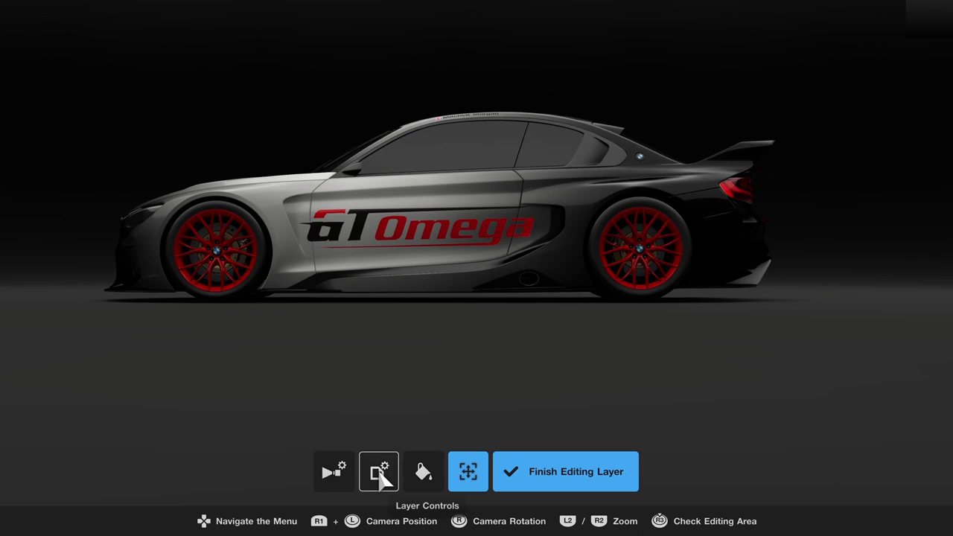
pyautogui.click(379, 475)
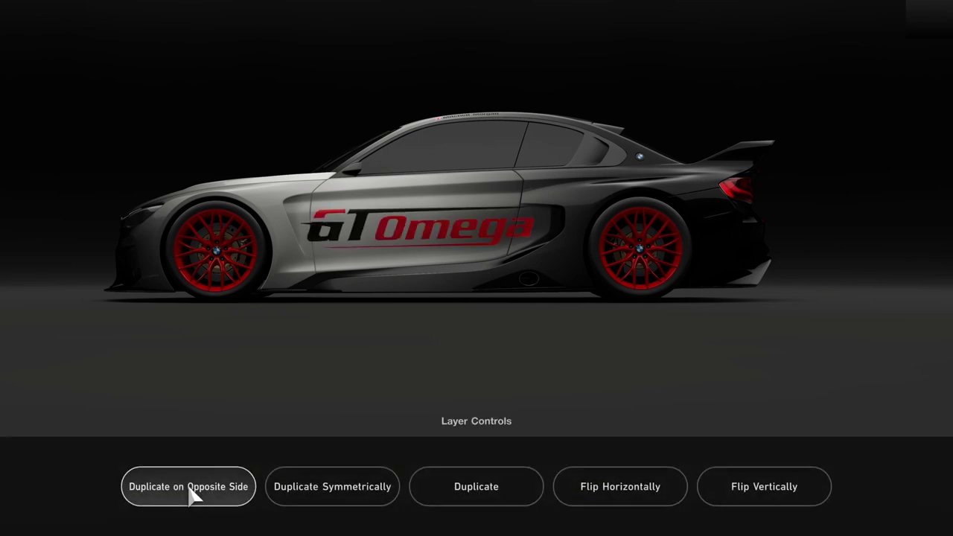
pyautogui.click(192, 495)
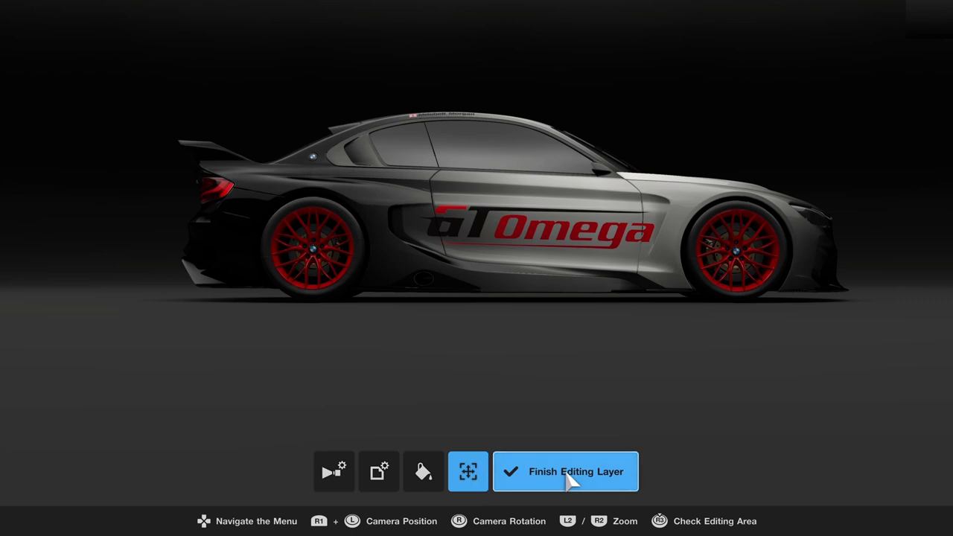
pyautogui.click(570, 482)
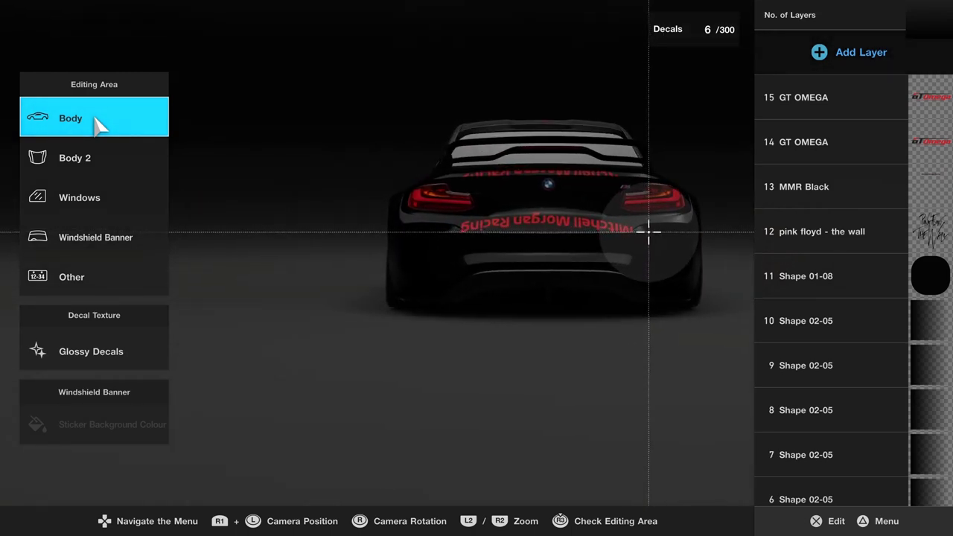
# - Open the projection range settings of the MMR Black layer on the rear wing
pyautogui.click(853, 186)
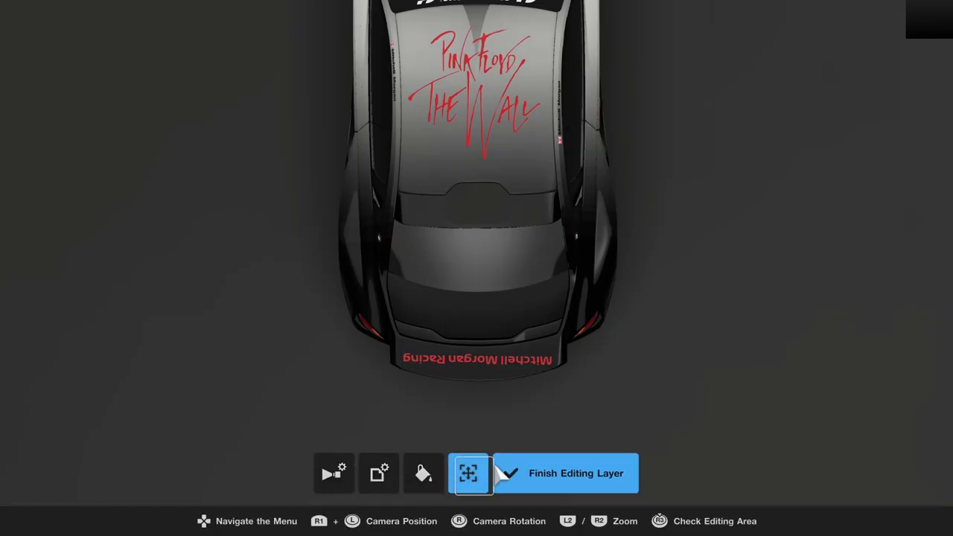
pyautogui.click(380, 471)
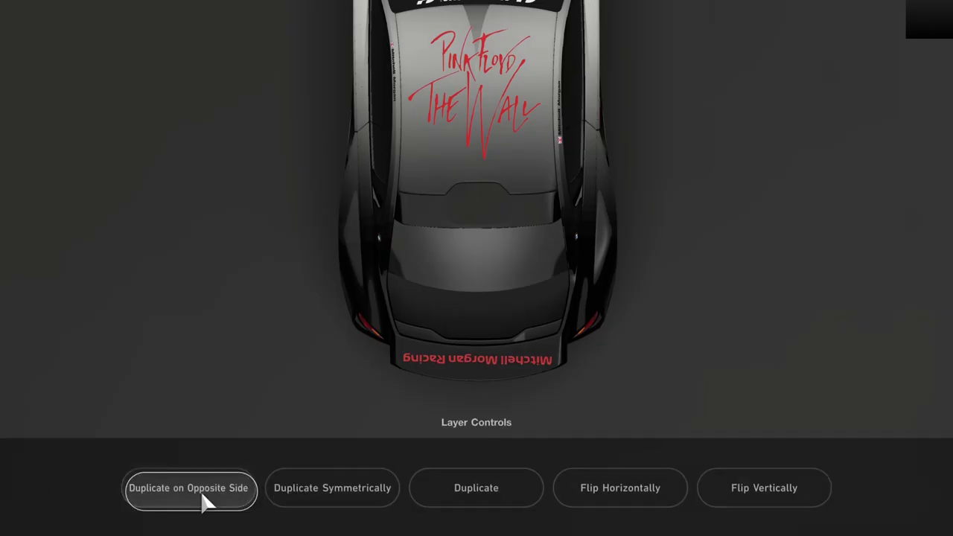
pyautogui.click(190, 494)
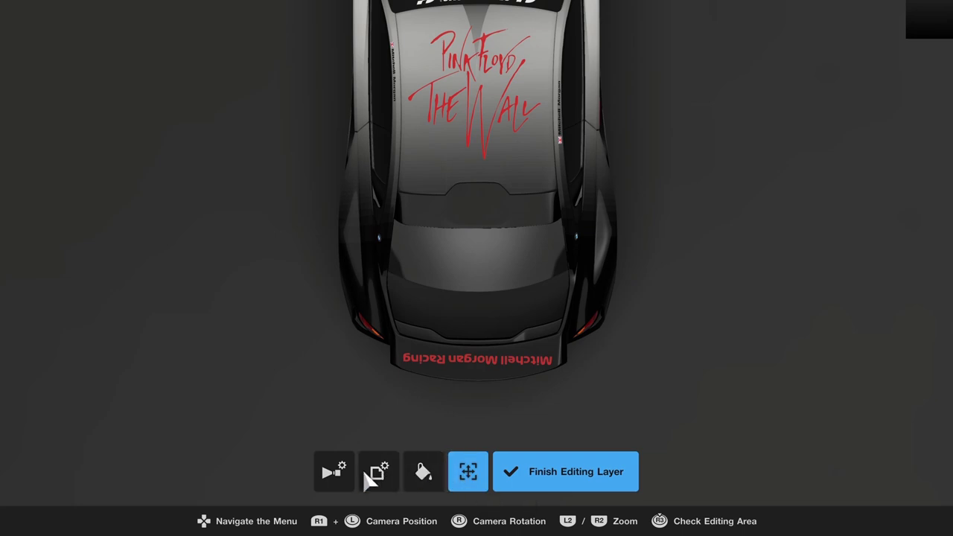
pyautogui.click(334, 472)
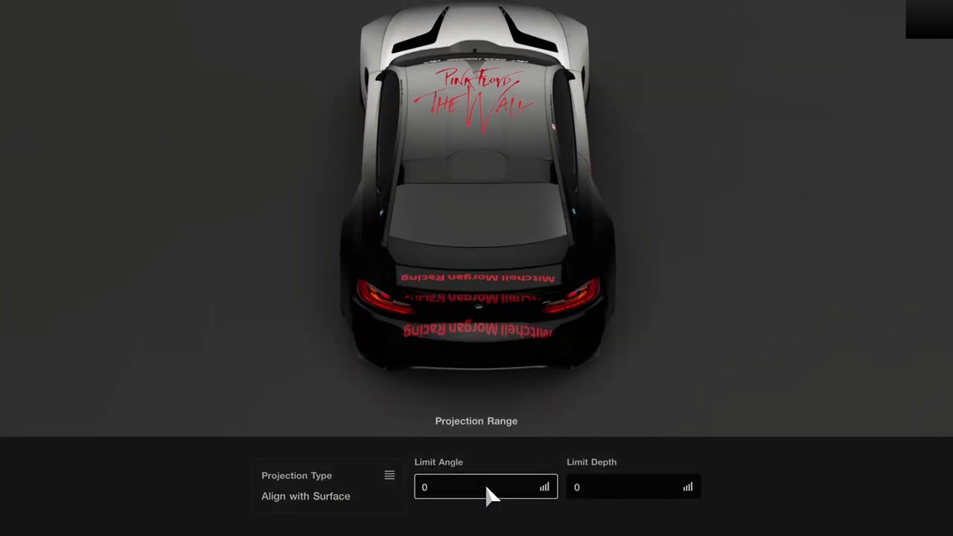
pyautogui.click(488, 492)
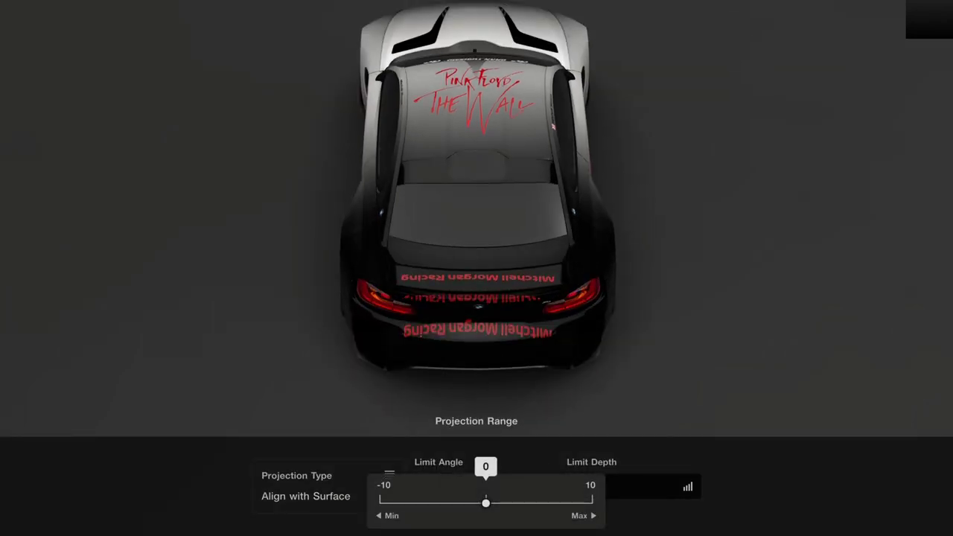
pyautogui.press('Escape')
# - Try limit depths of -10 and -8 for the MMR Black decal and inspect the rear
pyautogui.click(629, 490)
pyautogui.press('Left')
pyautogui.press('Left')
pyautogui.press('Left')
pyautogui.press('Left')
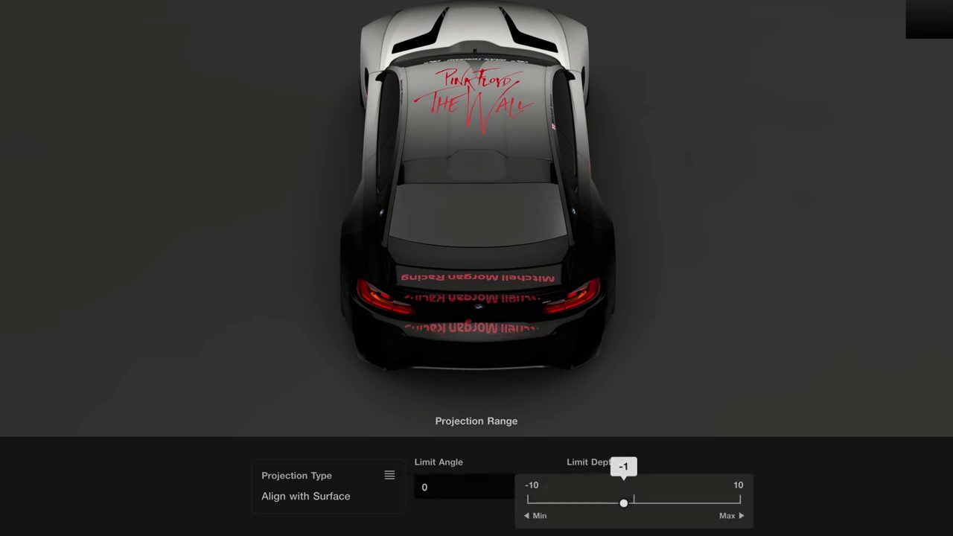
pyautogui.press('Left')
pyautogui.press('Left')
pyautogui.press('Left')
pyautogui.press('Left')
pyautogui.press('Left')
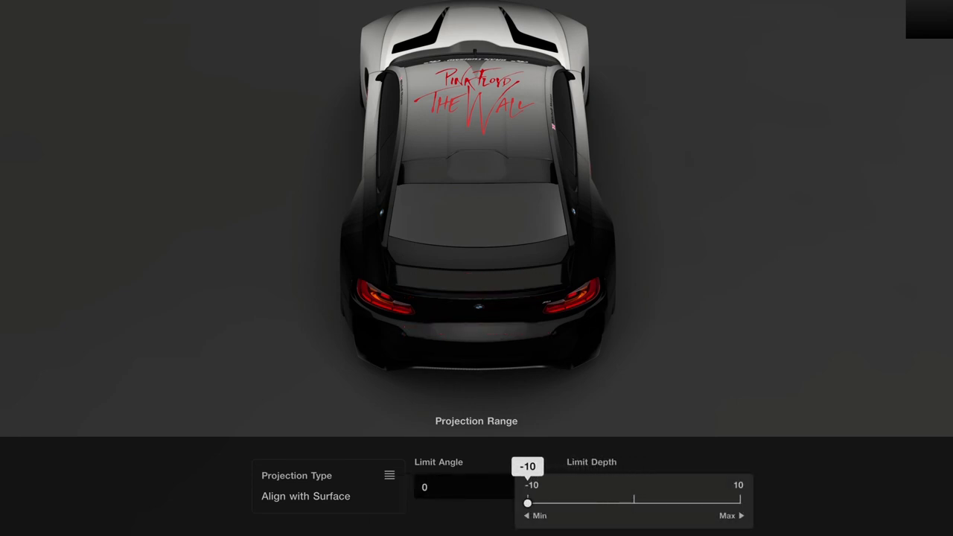
pyautogui.press('Right')
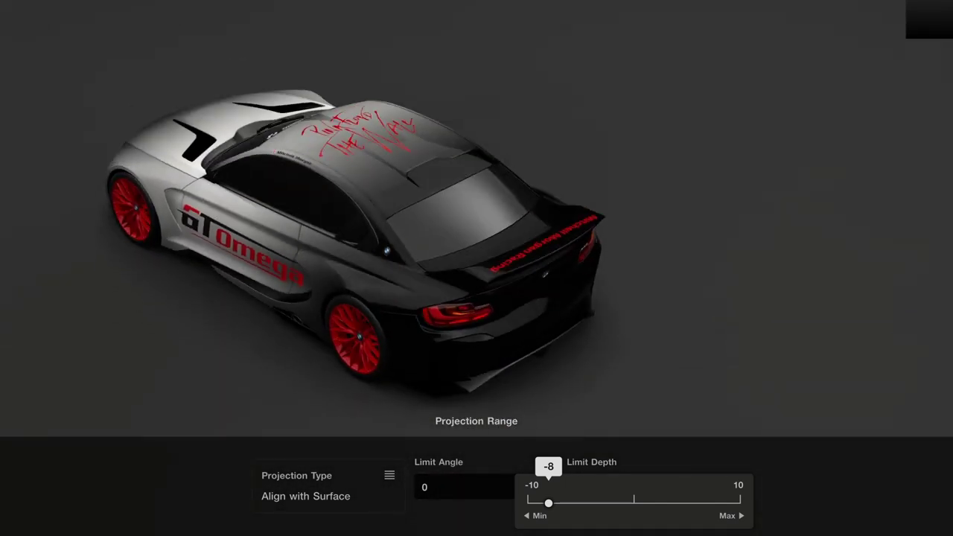
pyautogui.press('Escape')
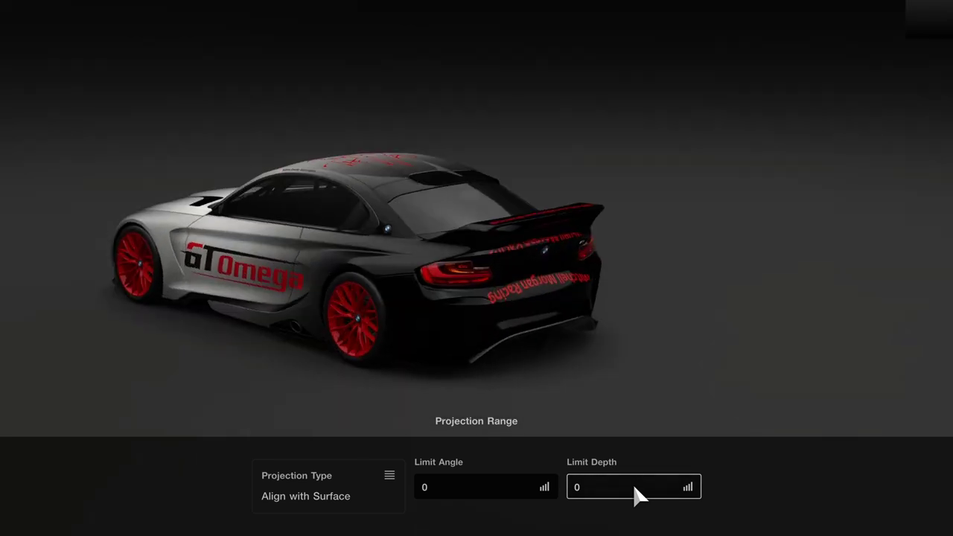
# - Set the MMR Black decal's limit depth to -8 so it projects only onto the rear wing, and finish the layer
pyautogui.click(635, 496)
pyautogui.press('Left')
pyautogui.press('Left')
pyautogui.press('Left')
pyautogui.press('Left')
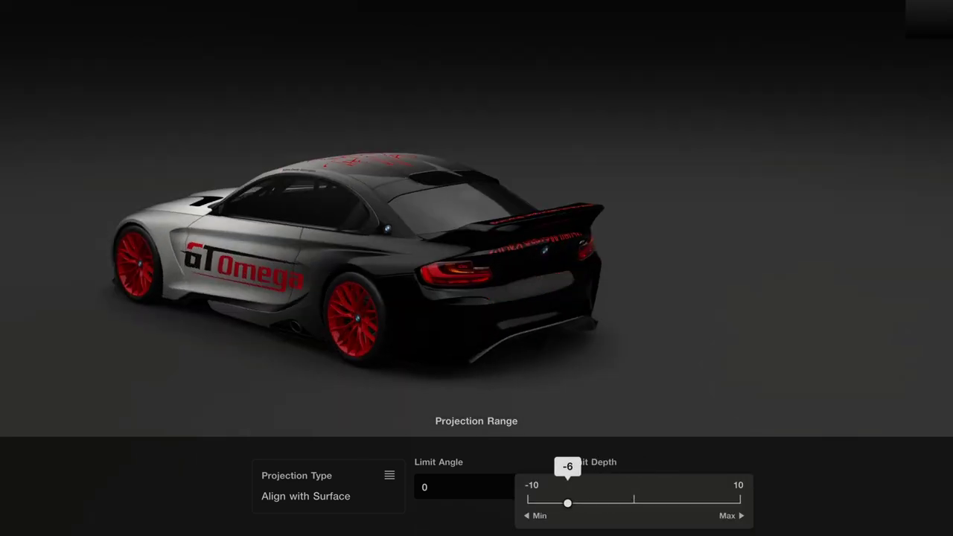
pyautogui.press('Left')
pyautogui.press('Left')
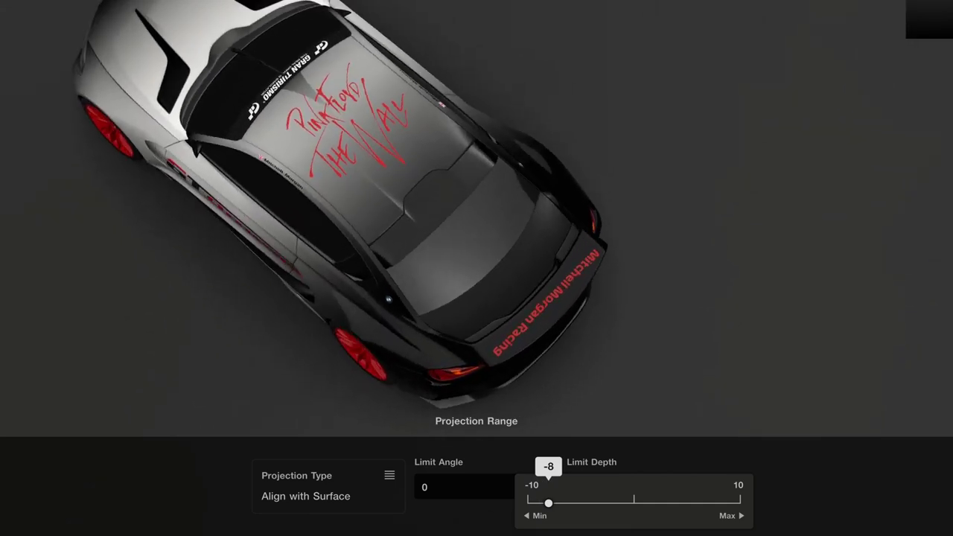
pyautogui.press('Return')
pyautogui.press('Escape')
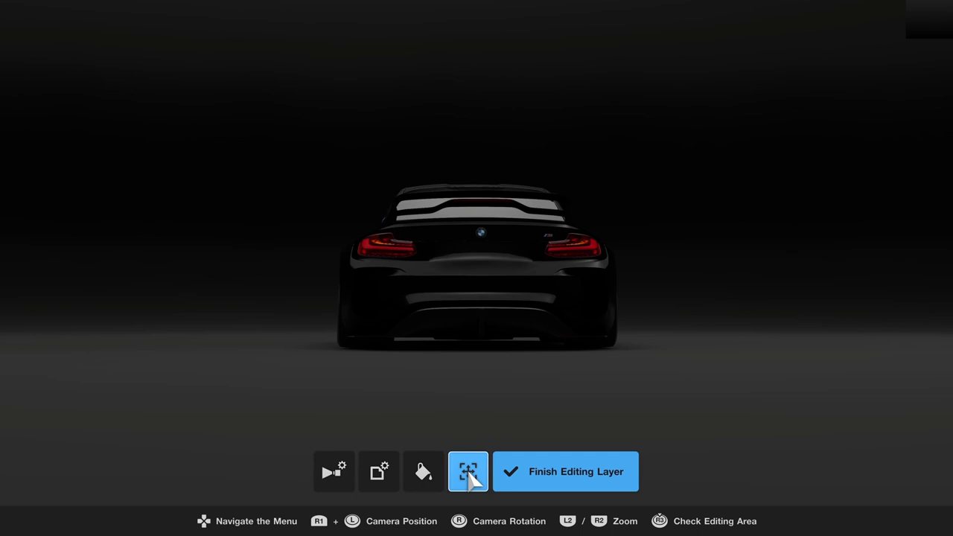
pyautogui.click(568, 480)
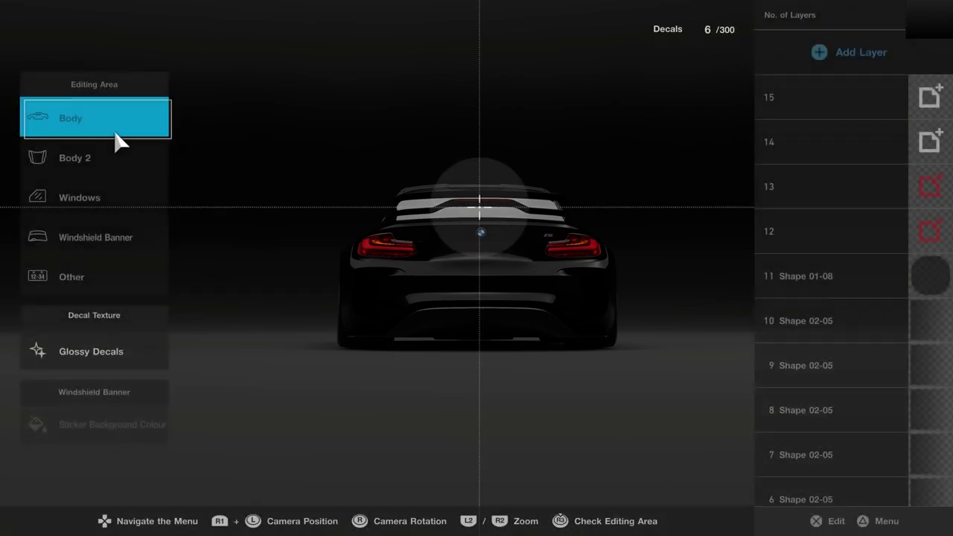